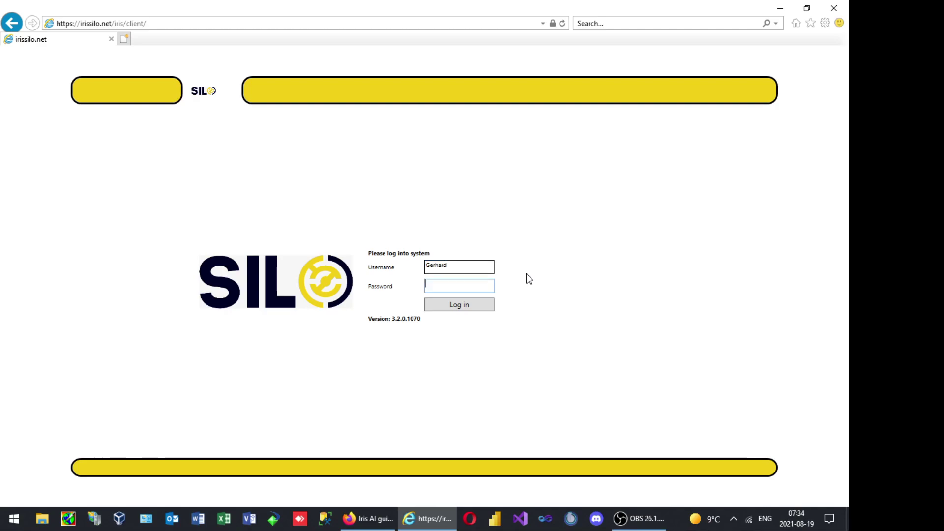
# Log in to the Silo web client with the account password
pyautogui.write('•••••••••')
pyautogui.press('Return')
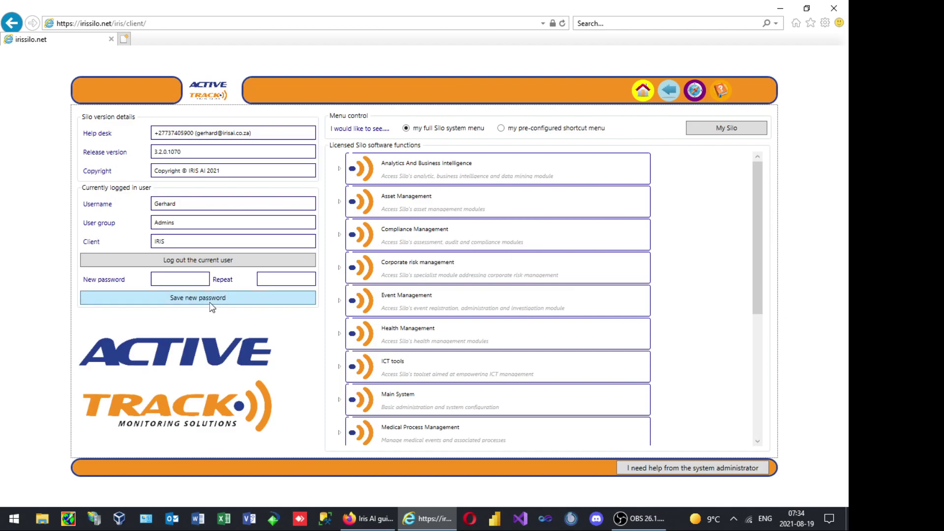
# Expand Task Management in the functions list and open the G-Flow module's work basket
pyautogui.scroll(-5, 562, 339)
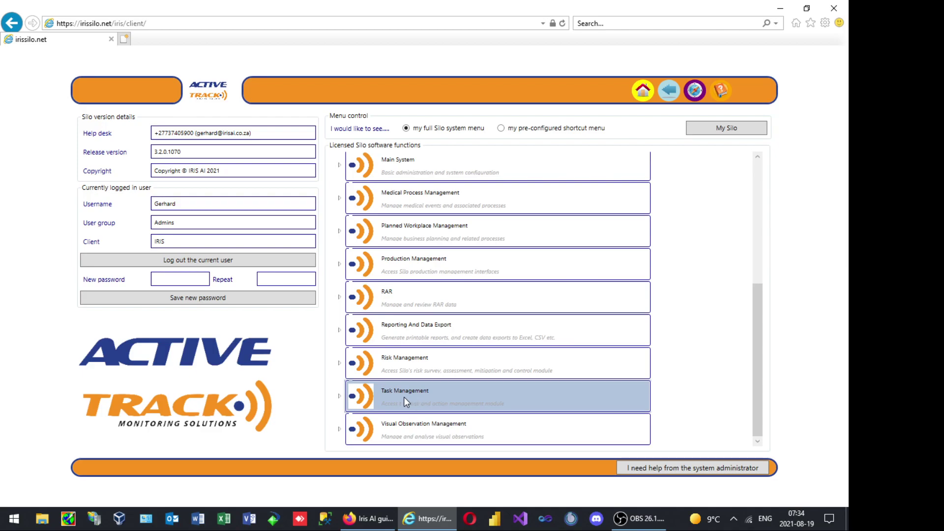
pyautogui.click(339, 396)
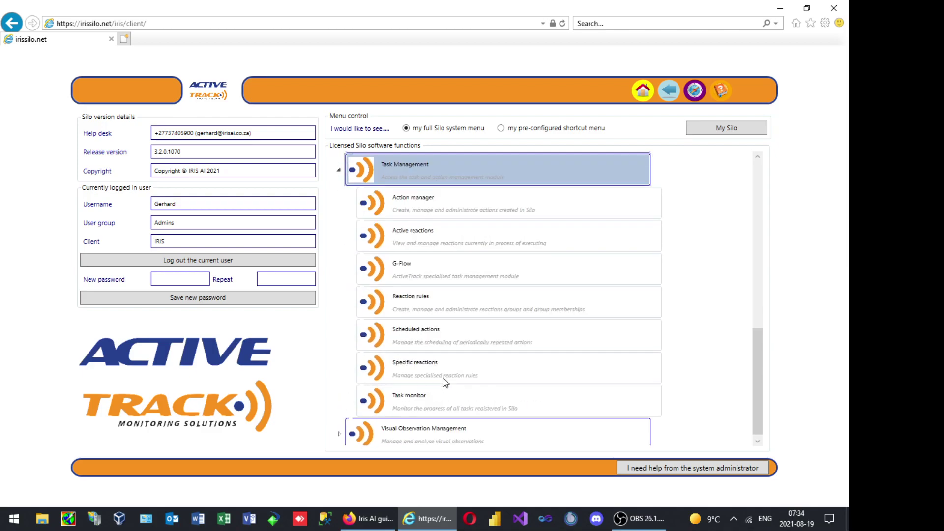
pyautogui.click(405, 266)
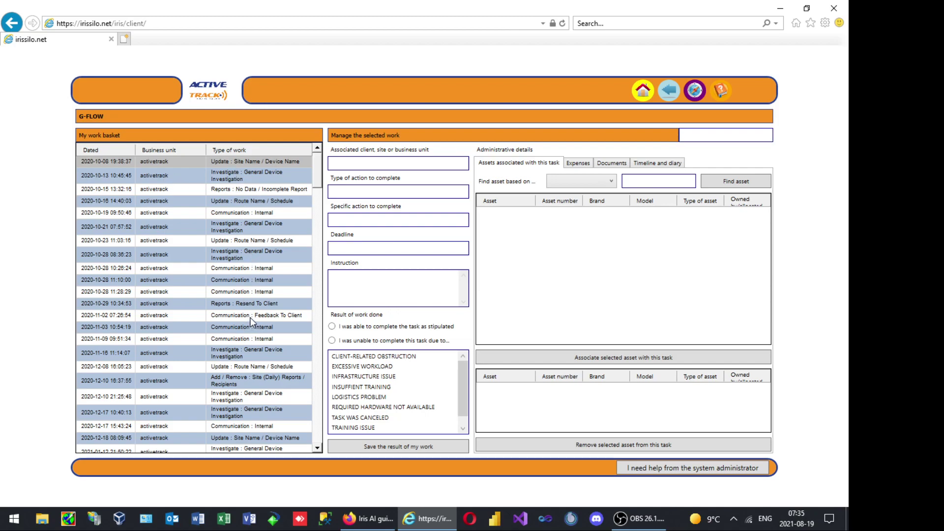
pyautogui.click(234, 255)
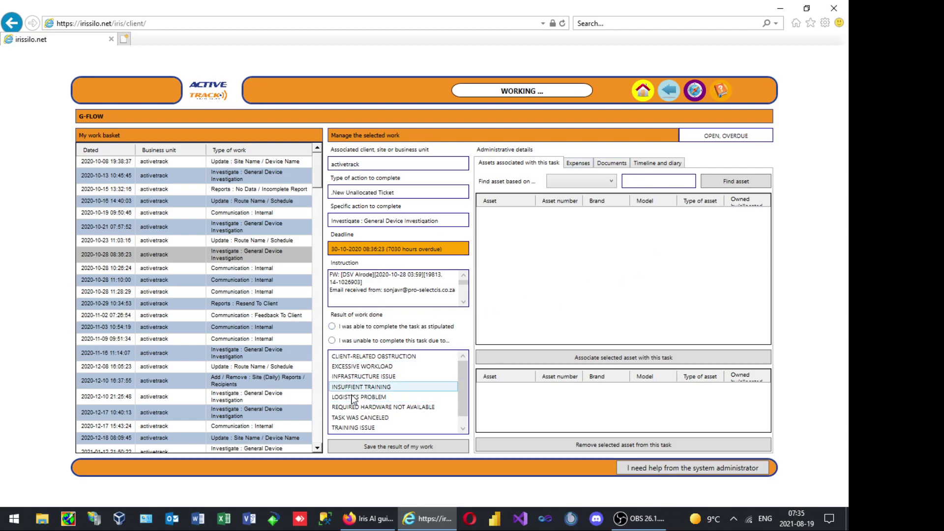
# Set the task result to 'I was able to complete the task as stipulated'
pyautogui.click(332, 327)
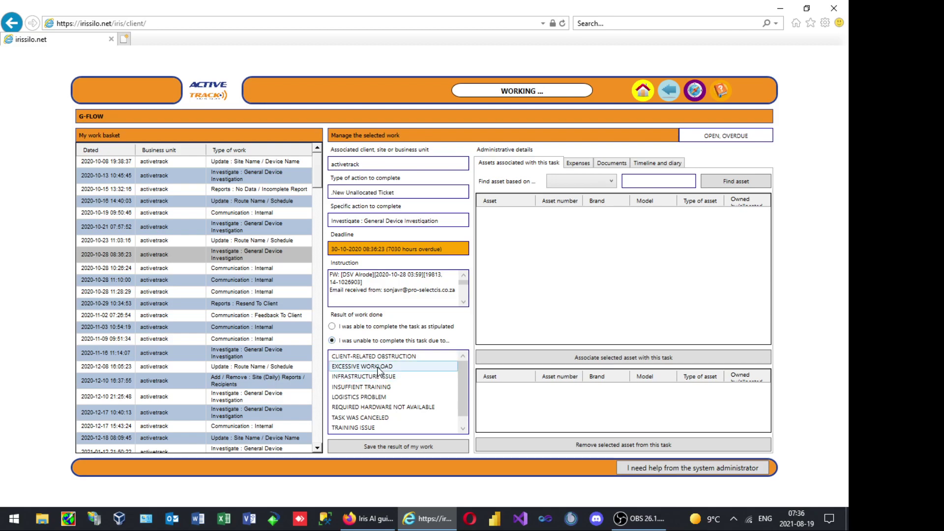
pyautogui.scroll(-1, 388, 417)
pyautogui.scroll(1, 388, 423)
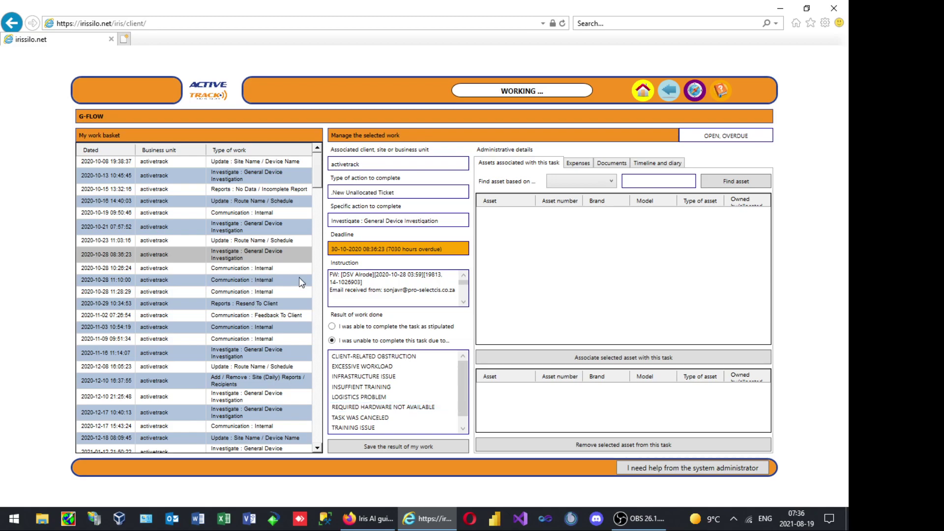
pyautogui.click(332, 326)
# Search assets by owner for 'stal' and associate the 100MB New Topup MBB 24 MNT asset with the task
pyautogui.click(605, 185)
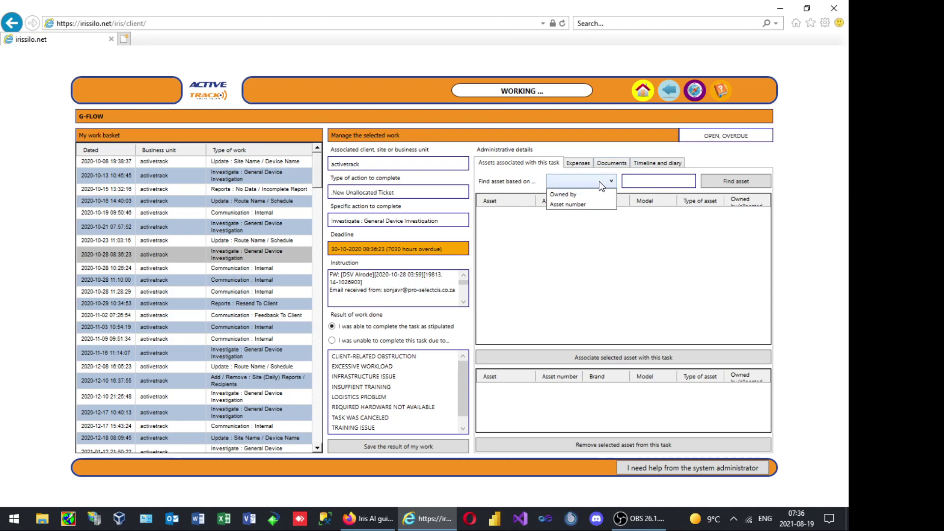
pyautogui.click(599, 181)
pyautogui.click(587, 186)
pyautogui.click(565, 195)
pyautogui.click(664, 180)
pyautogui.write('stal')
pyautogui.click(736, 185)
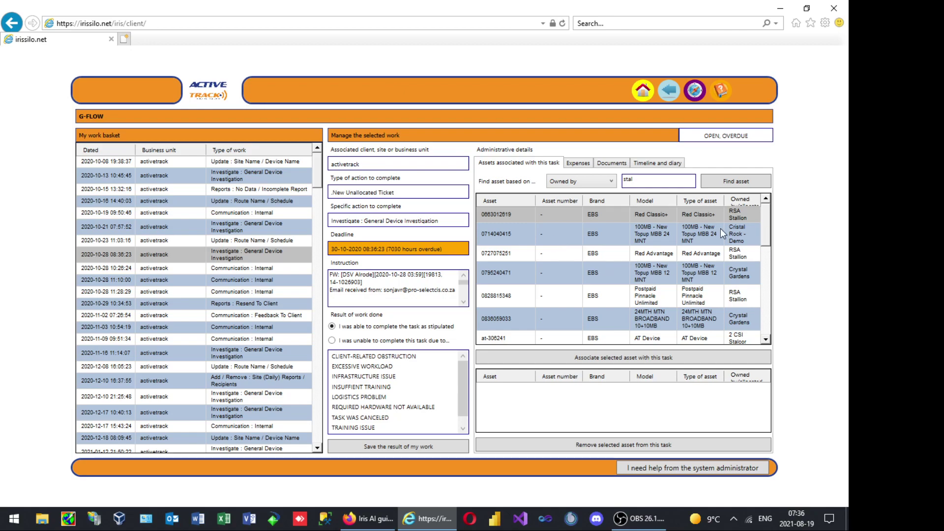
pyautogui.click(646, 238)
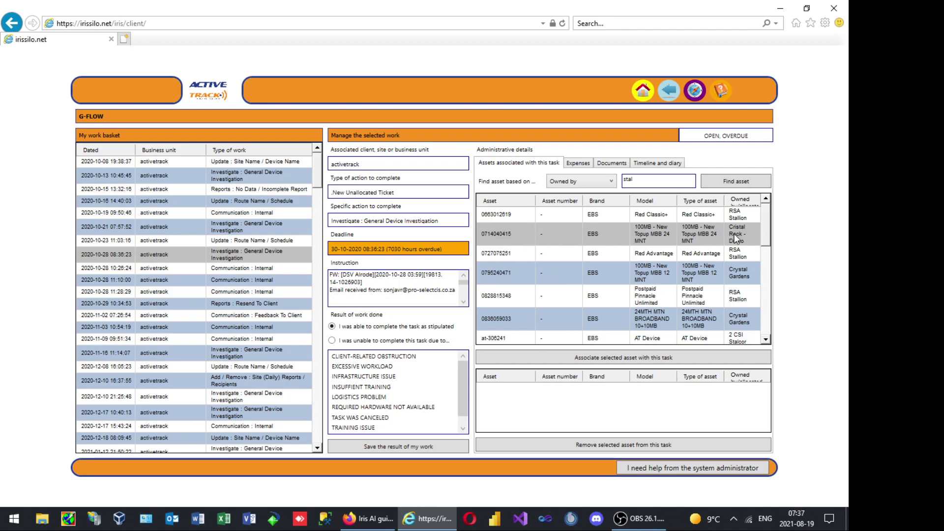
pyautogui.click(597, 355)
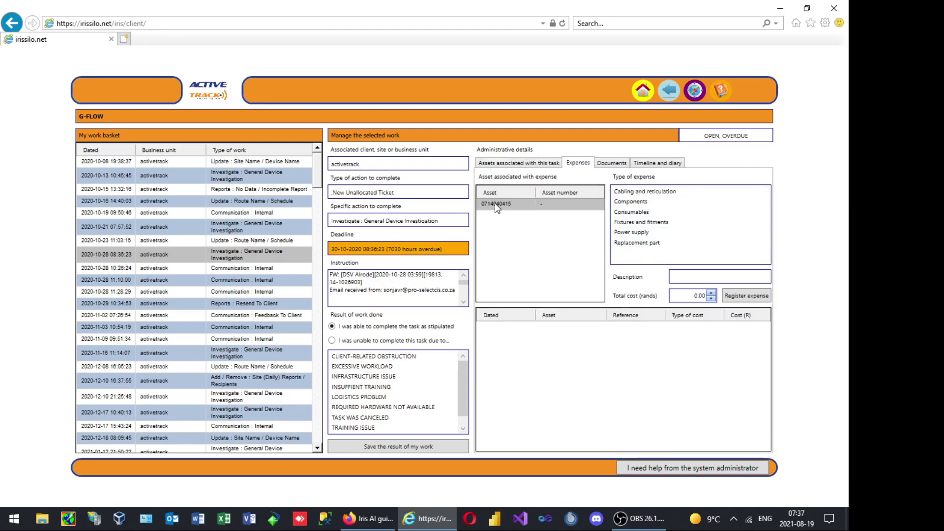
# Register a Consumables expense 'New charging cable' with total cost 150 against the task's asset
pyautogui.click(631, 212)
pyautogui.click(684, 277)
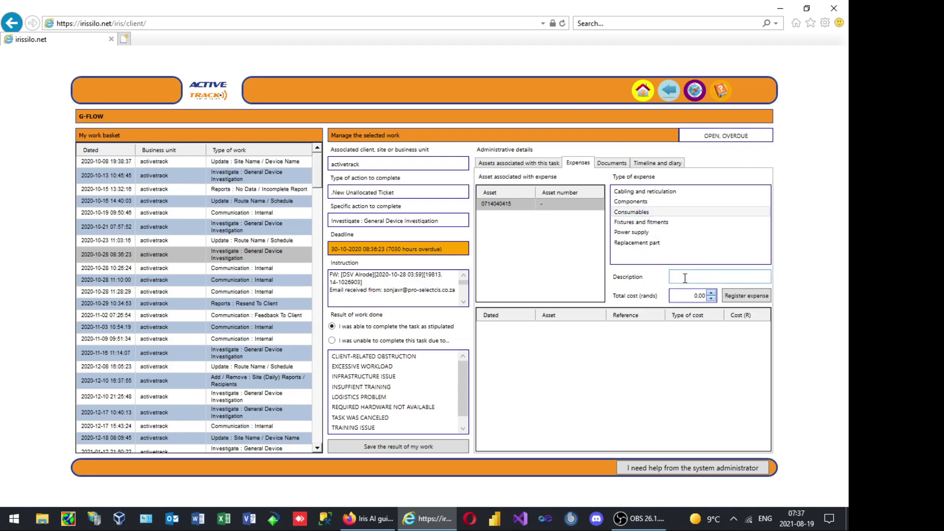
pyautogui.write('New charging cable')
pyautogui.click(699, 295)
pyautogui.write('150')
pyautogui.click(752, 297)
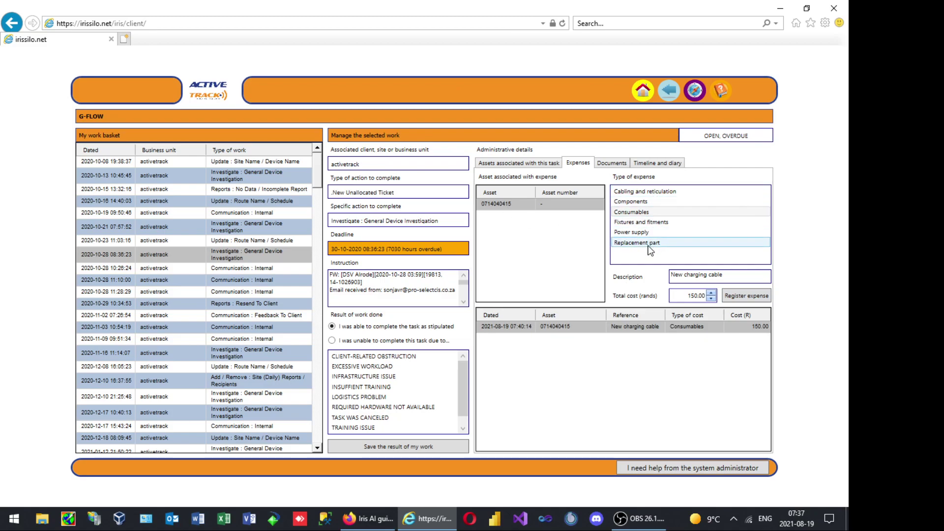
pyautogui.click(702, 278)
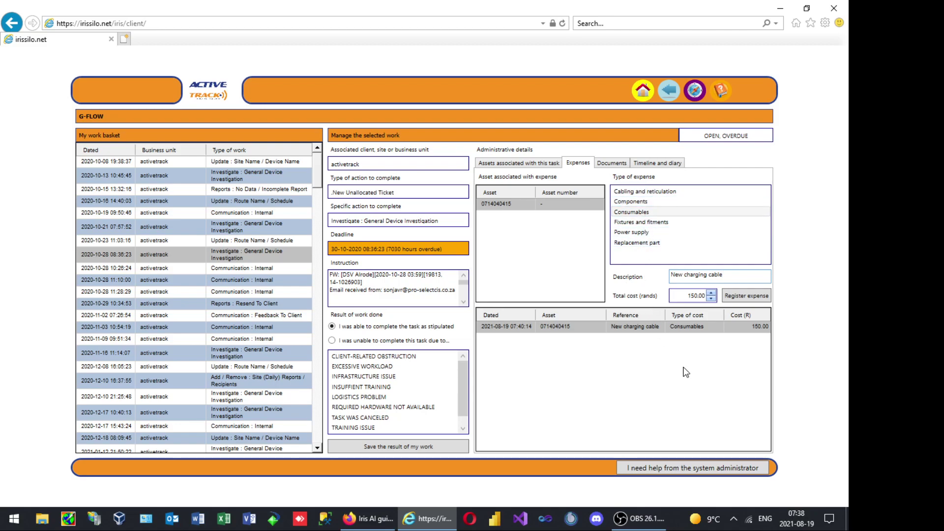
# Prepare a document titled 'Test' with Exception.pdf attached, typed as Observation attachment
pyautogui.click(618, 163)
pyautogui.click(524, 191)
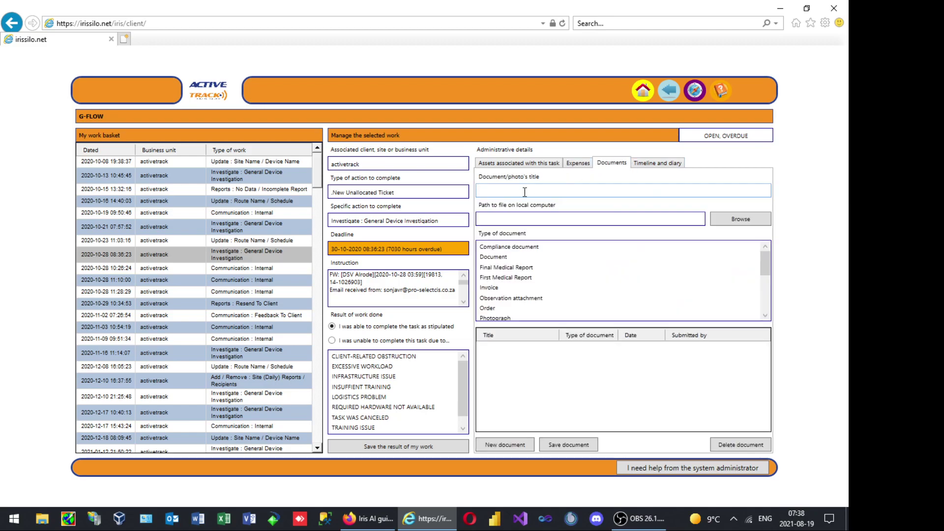
pyautogui.write('Test')
pyautogui.click(762, 218)
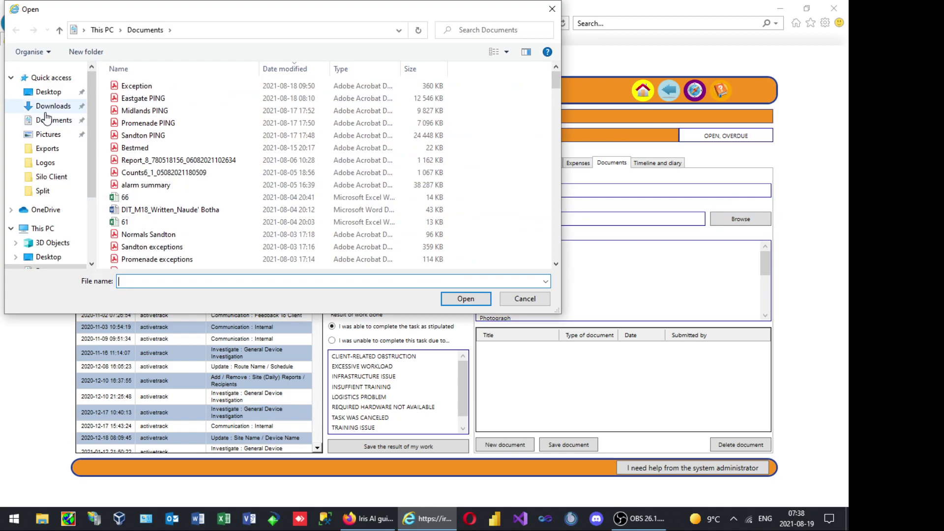
pyautogui.doubleClick(136, 88)
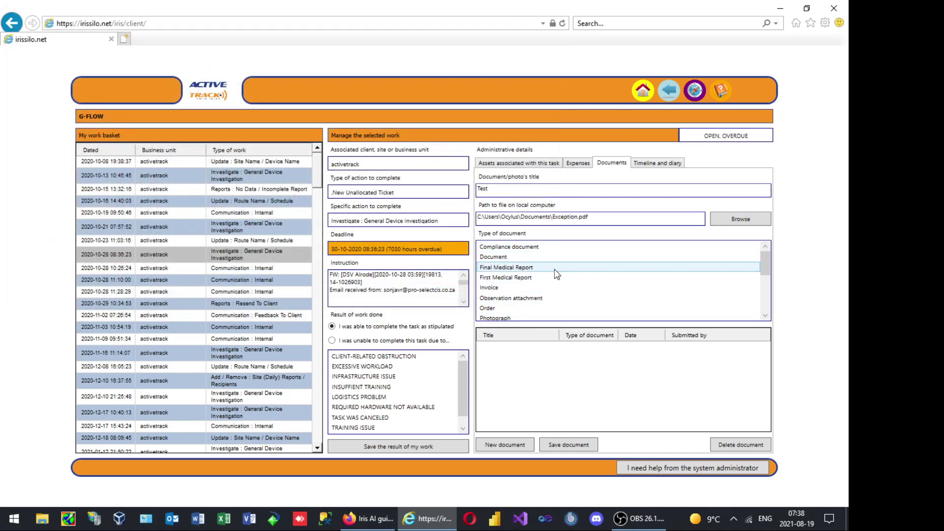
pyautogui.scroll(-1, 516, 280)
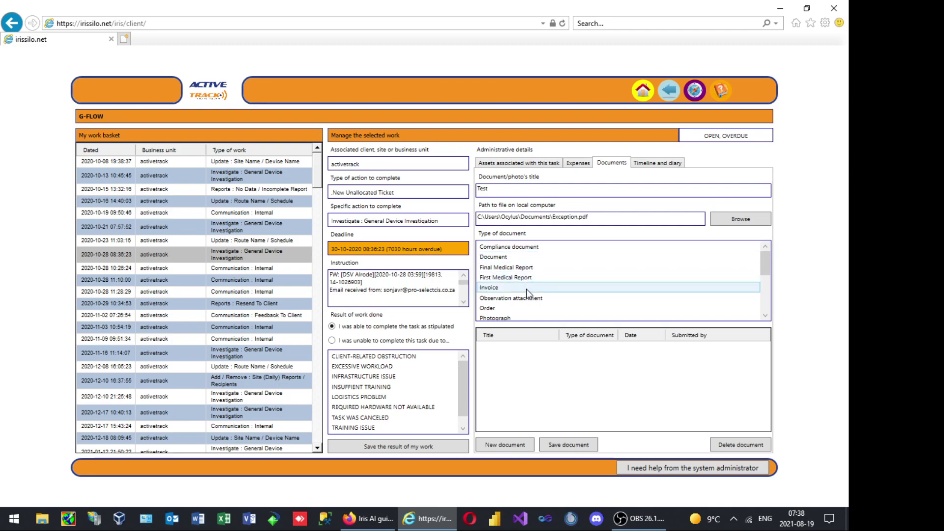
pyautogui.click(541, 272)
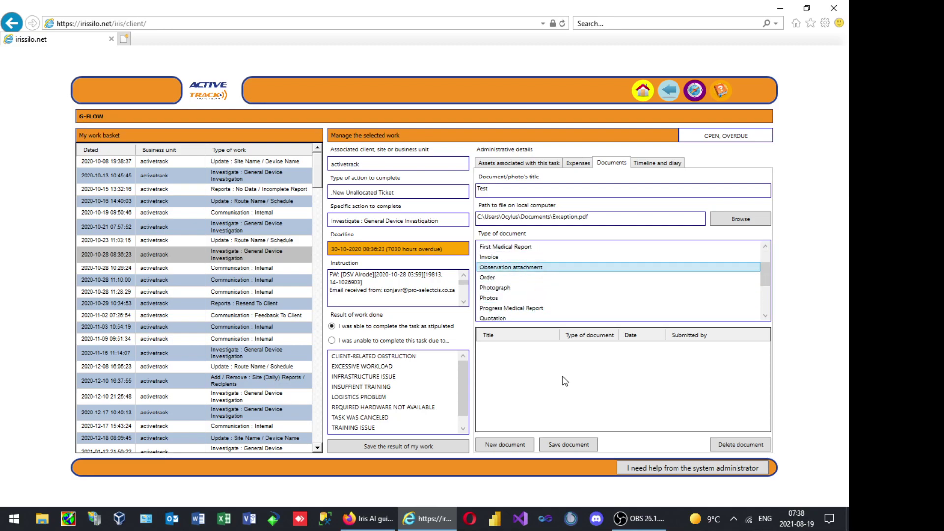
pyautogui.scroll(-3, 515, 309)
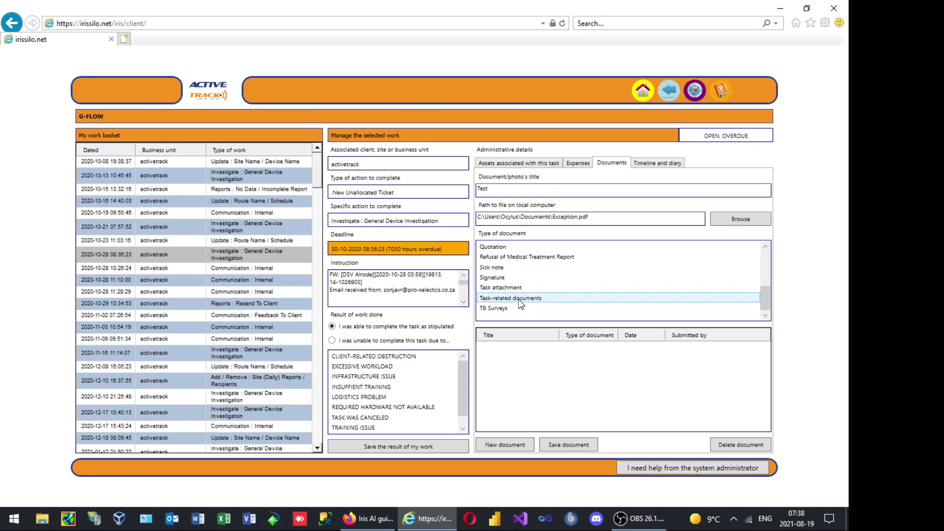
pyautogui.scroll(3, 523, 307)
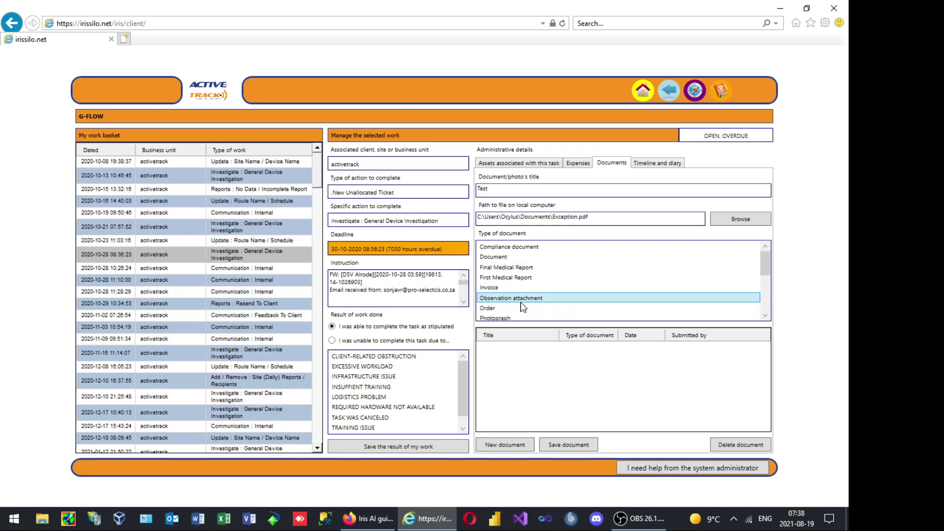
pyautogui.scroll(-1, 525, 298)
pyautogui.scroll(-2, 525, 292)
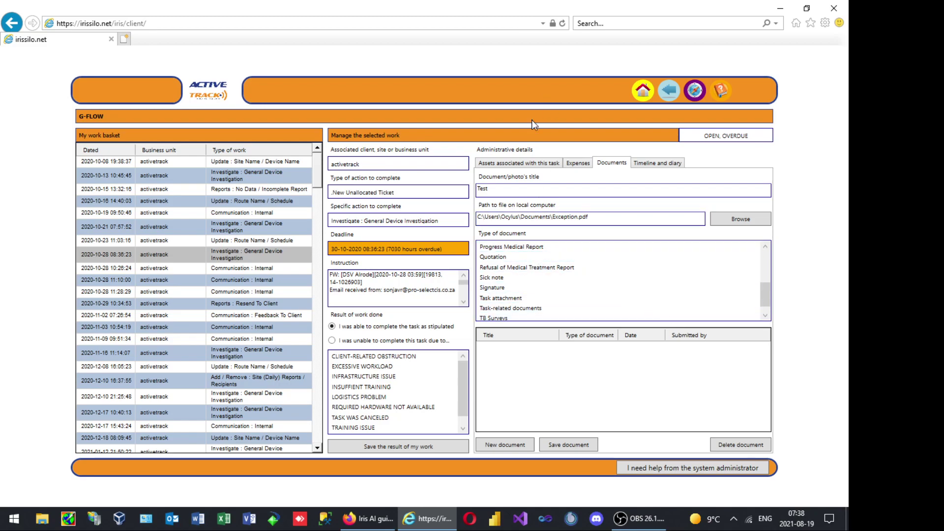
# Save the Test document, link it to the current event, then view and close its PDF
pyautogui.click(576, 445)
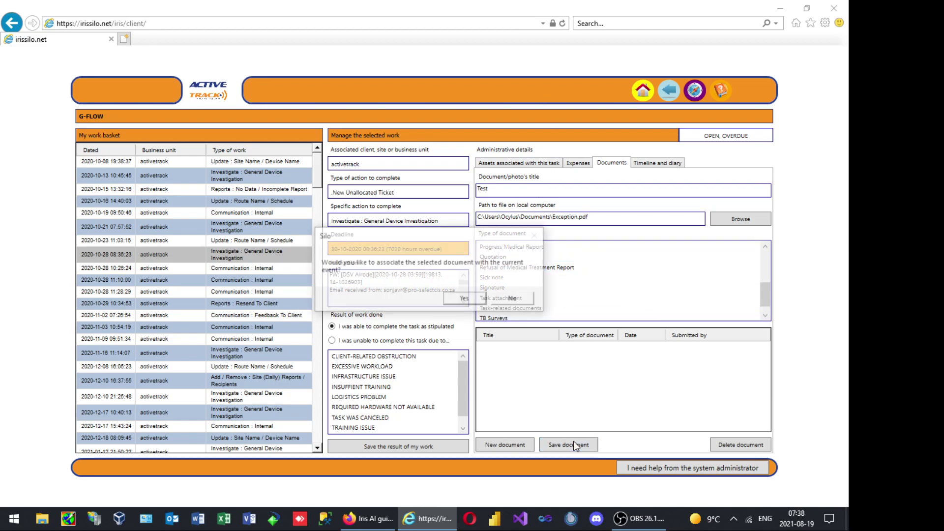
pyautogui.click(465, 299)
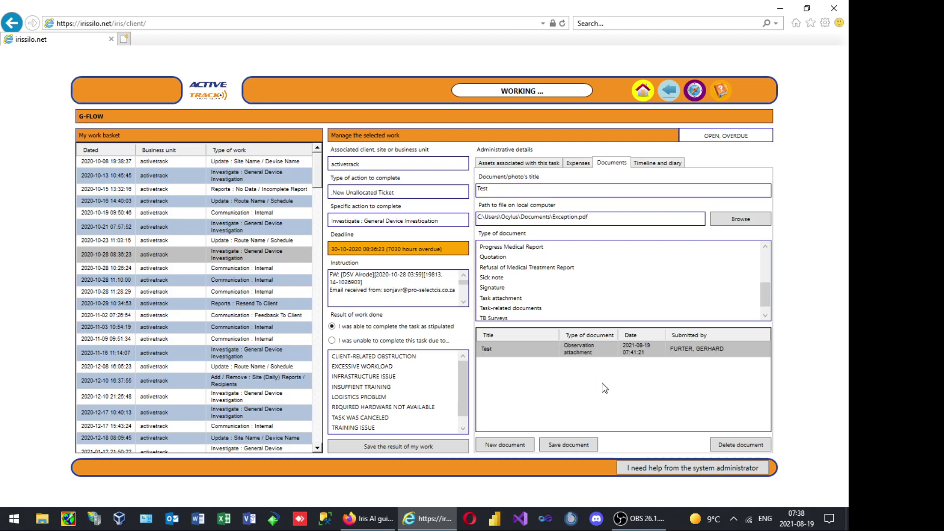
pyautogui.doubleClick(605, 352)
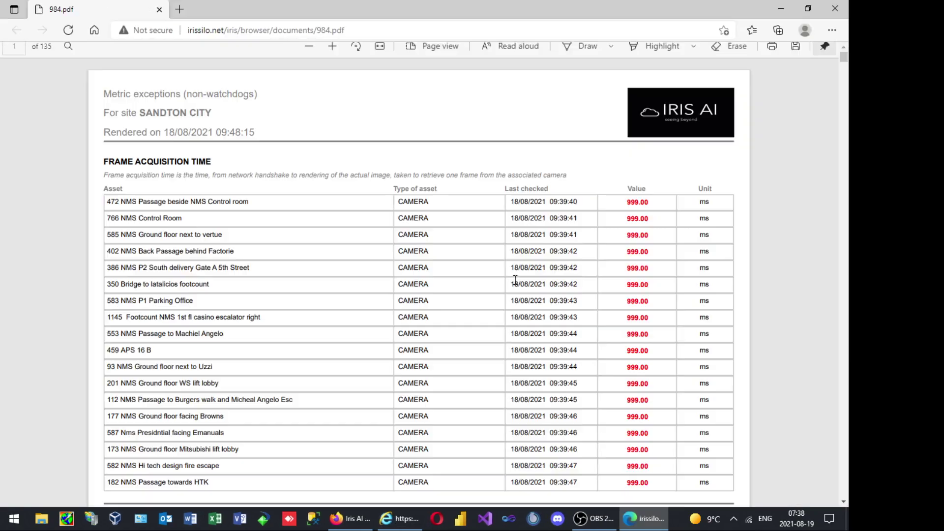
pyautogui.click(835, 9)
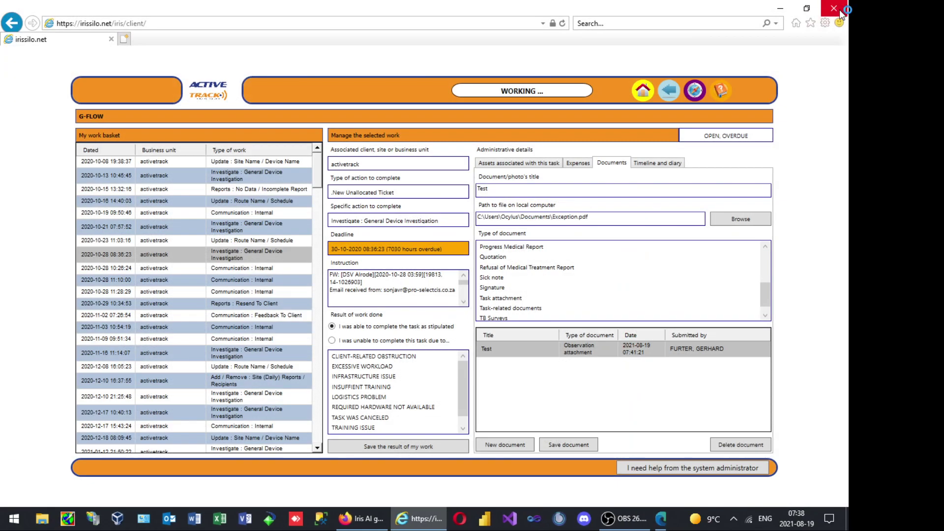
# Write and save a manual timeline entry reading 'Test' in the task's Timeline and diary
pyautogui.click(666, 165)
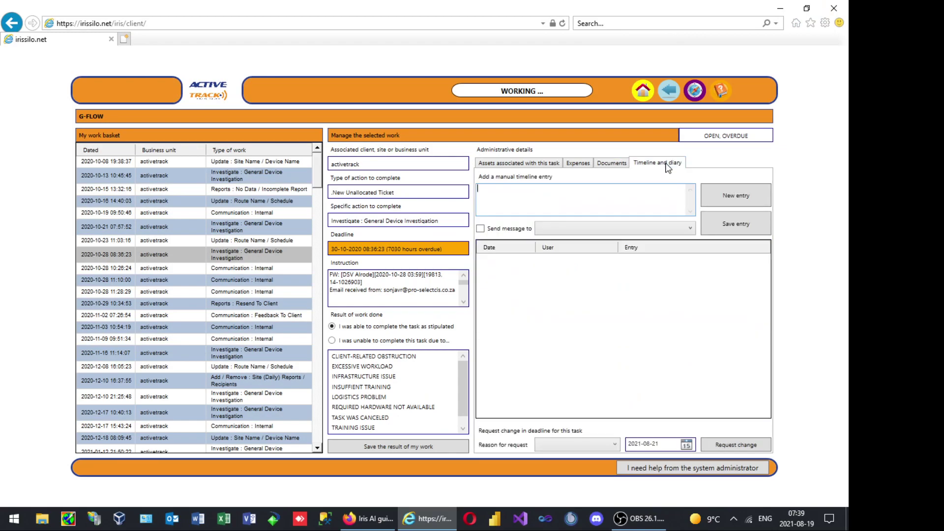
pyautogui.click(583, 205)
pyautogui.write('Test')
pyautogui.click(742, 231)
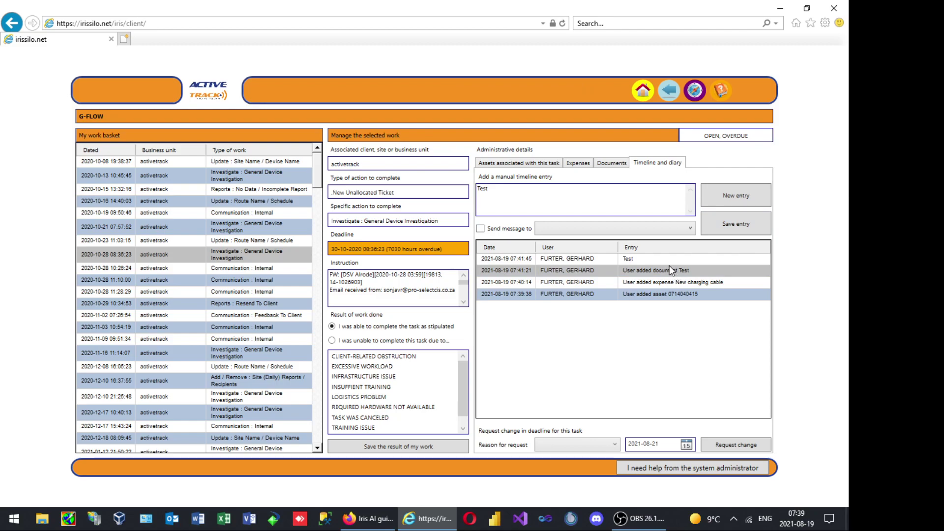
pyautogui.click(481, 229)
pyautogui.click(579, 231)
pyautogui.click(579, 231)
pyautogui.click(579, 231)
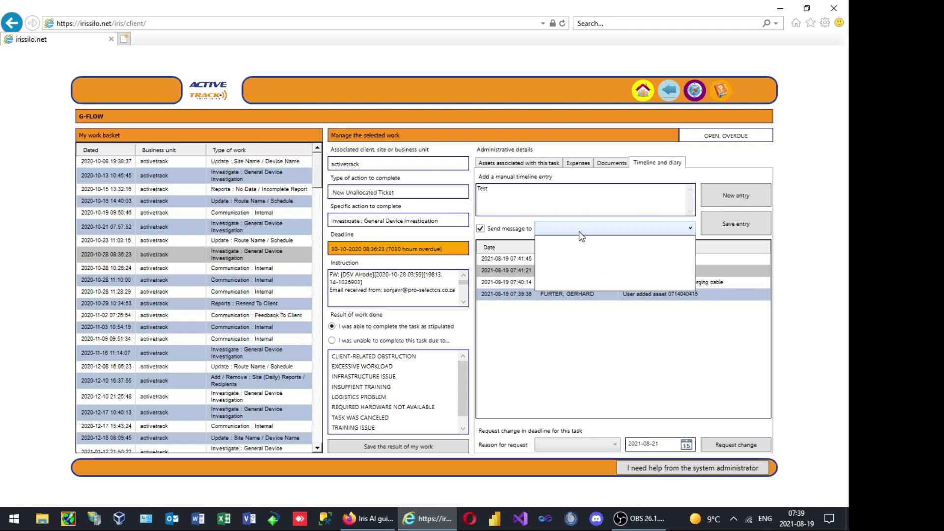
pyautogui.click(580, 233)
pyautogui.click(579, 230)
pyautogui.click(579, 234)
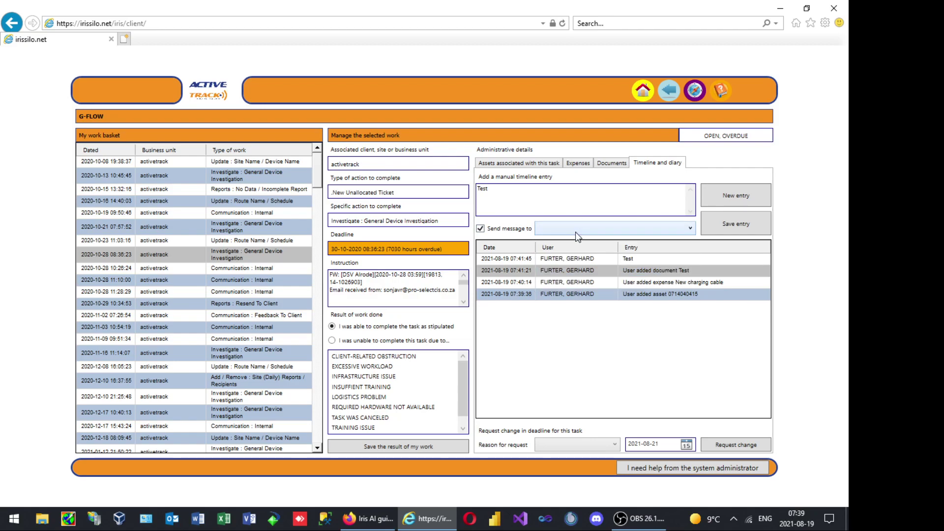
pyautogui.click(579, 236)
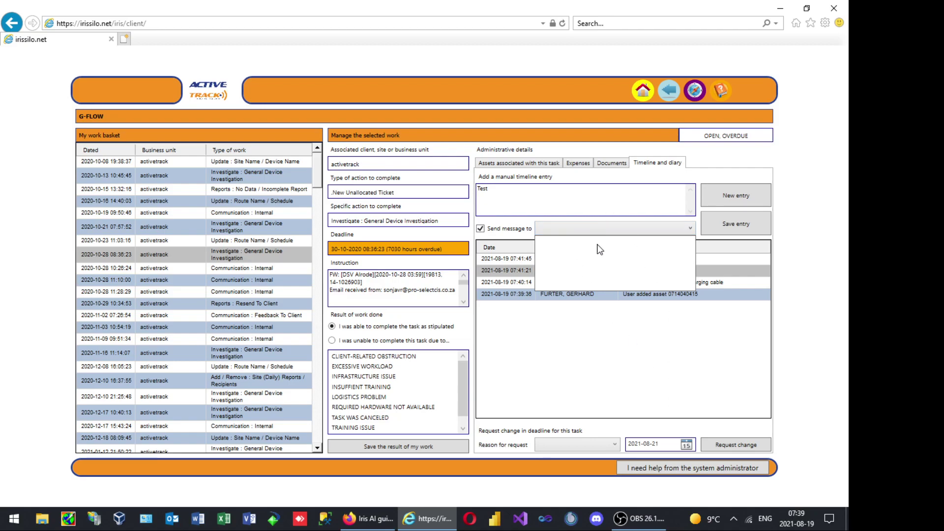
pyautogui.click(598, 229)
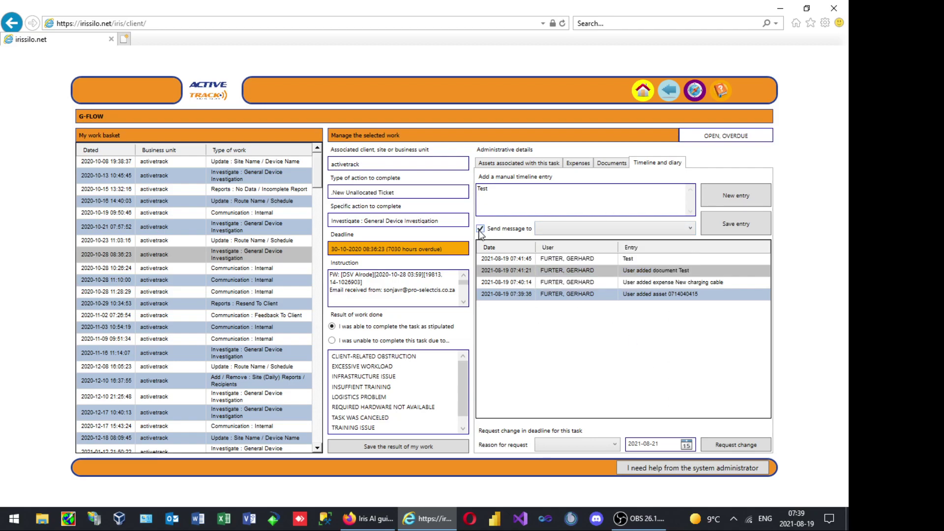
pyautogui.click(544, 231)
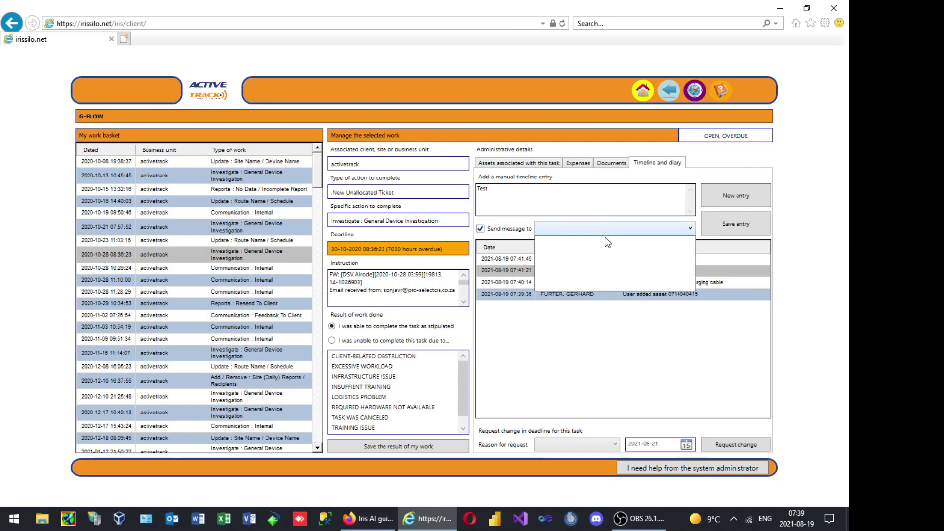
pyautogui.click(621, 362)
pyautogui.click(638, 197)
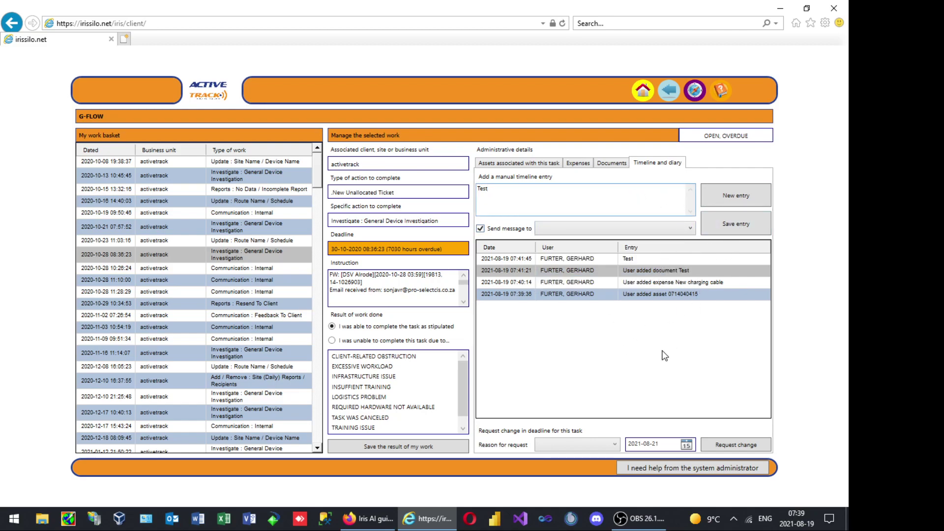
pyautogui.click(480, 229)
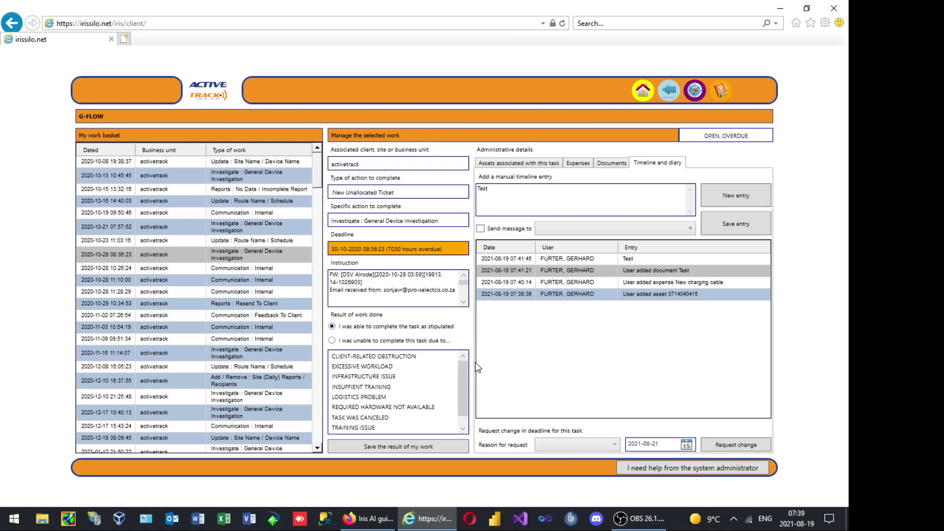
# Submit a deadline change to 31 August 2021 with reason Not Enough Time Allowed, confirming the prompts
pyautogui.click(584, 444)
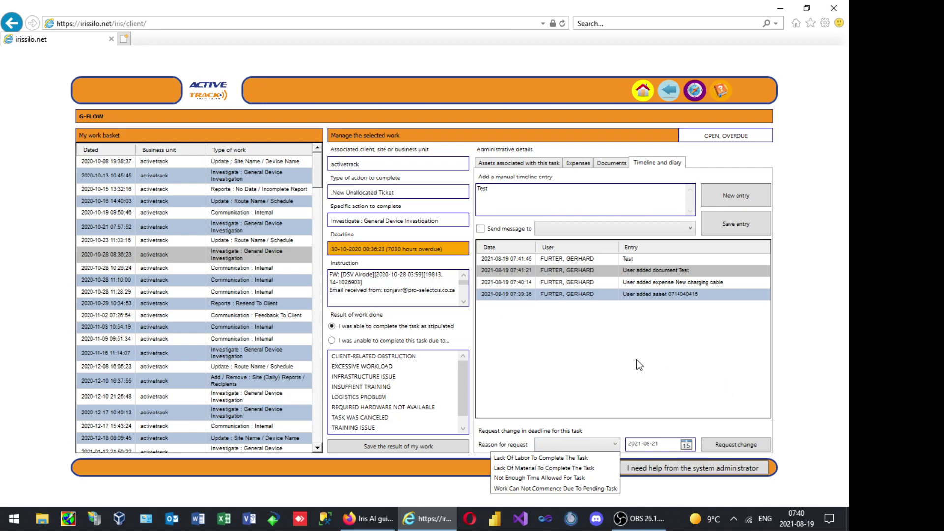
pyautogui.click(608, 413)
pyautogui.click(554, 445)
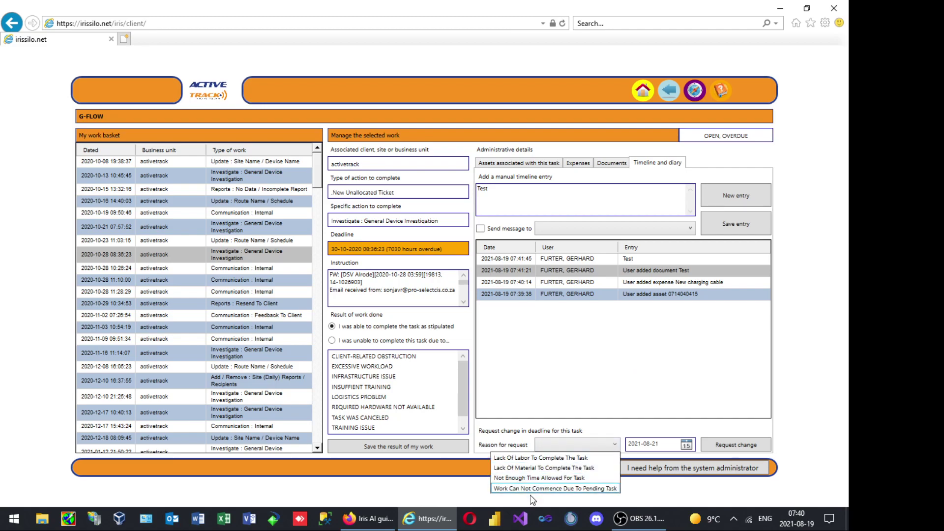
pyautogui.click(539, 477)
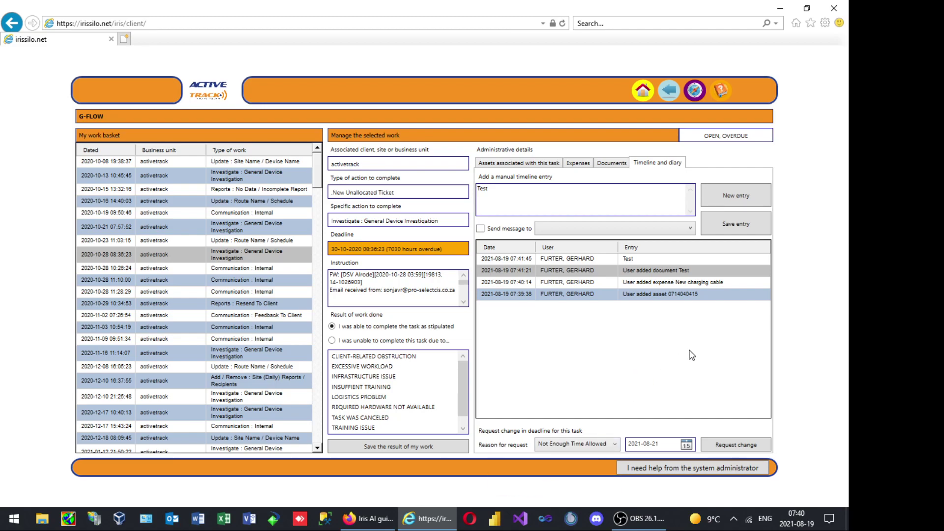
pyautogui.click(687, 444)
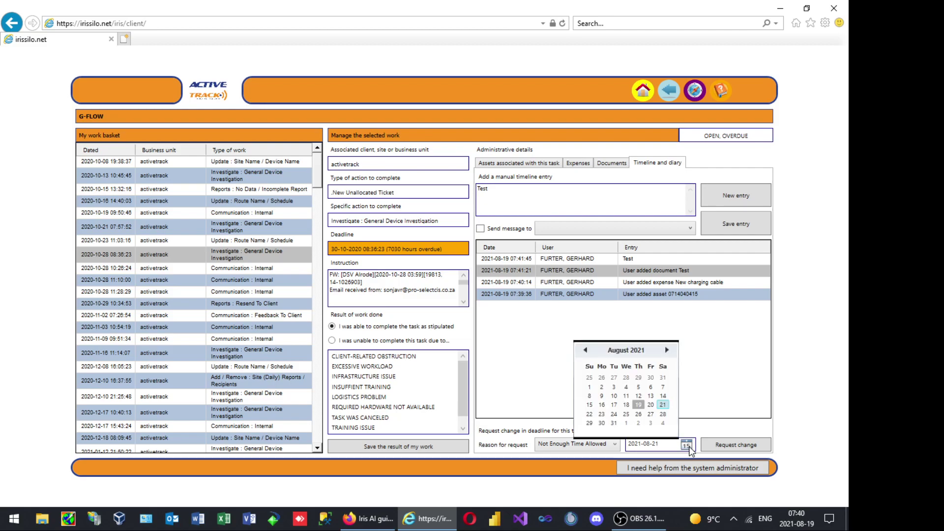
pyautogui.click(614, 423)
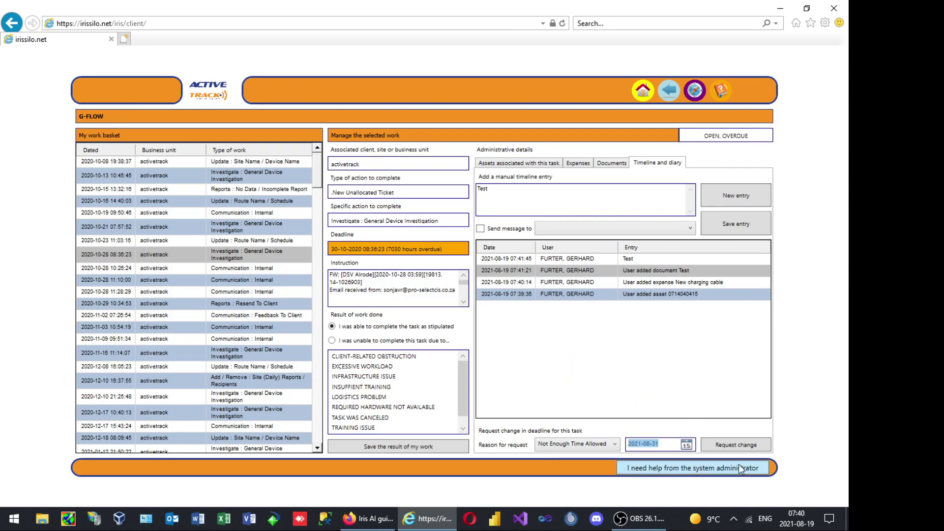
pyautogui.click(745, 446)
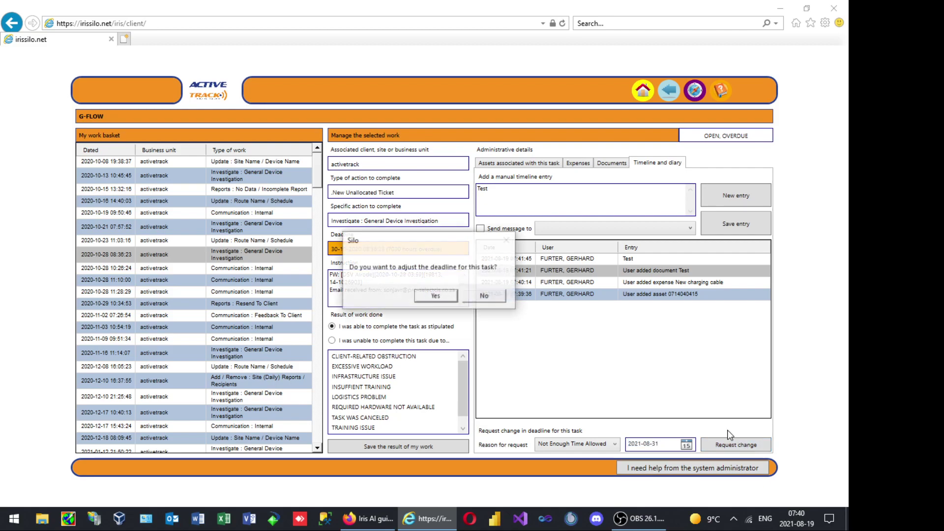
pyautogui.click(436, 297)
pyautogui.click(480, 297)
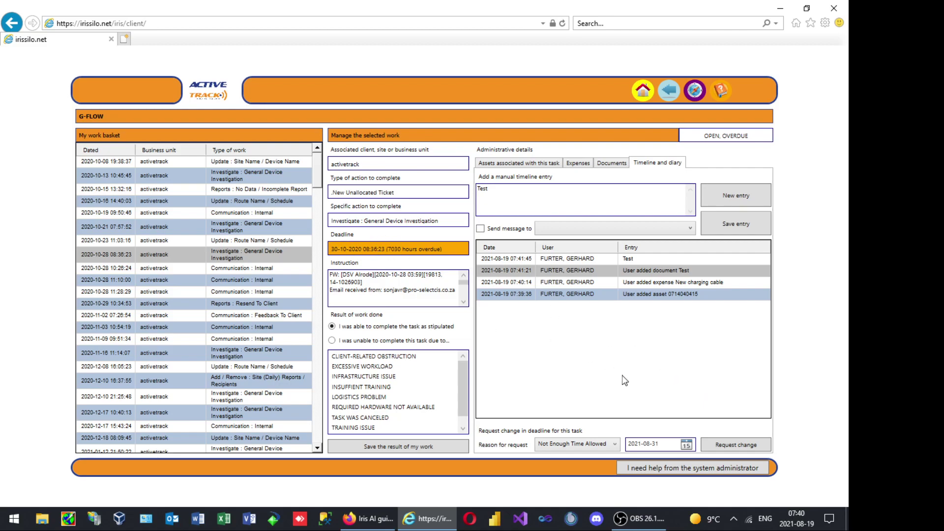
pyautogui.click(510, 165)
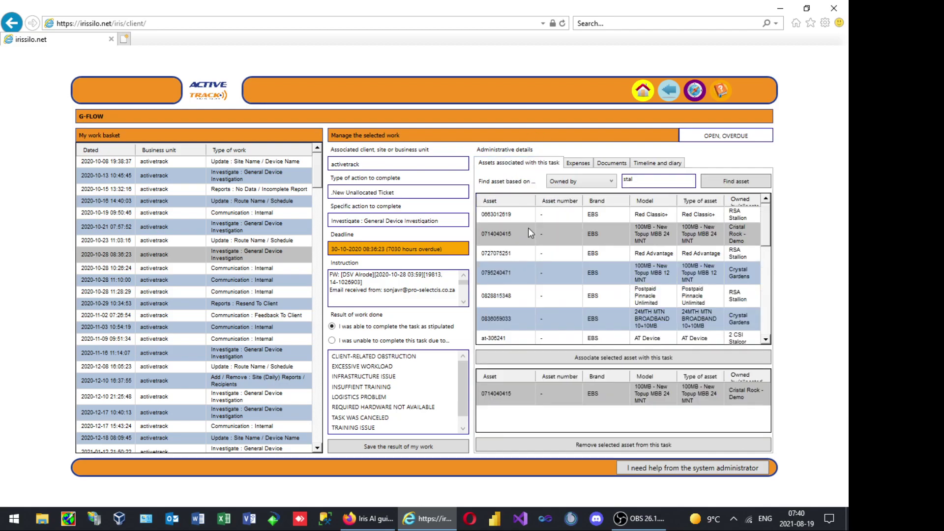